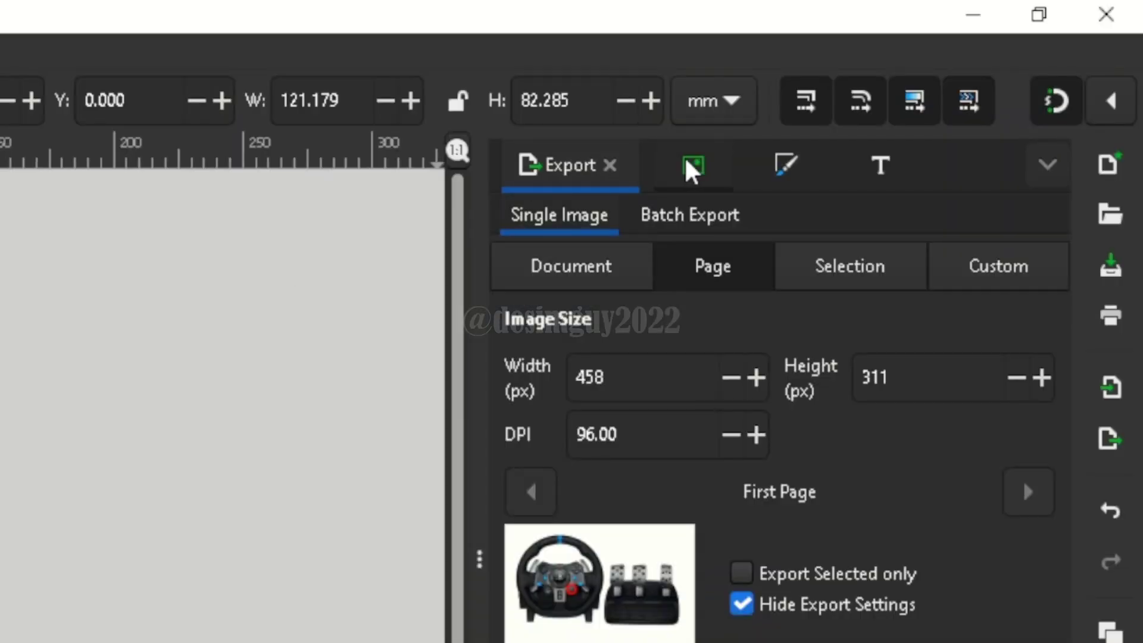
Trace the photo with a slightly lowered threshold, creating a black silhouette below it.
left_click(692, 165)
left_click_drag(715, 353, 864, 353)
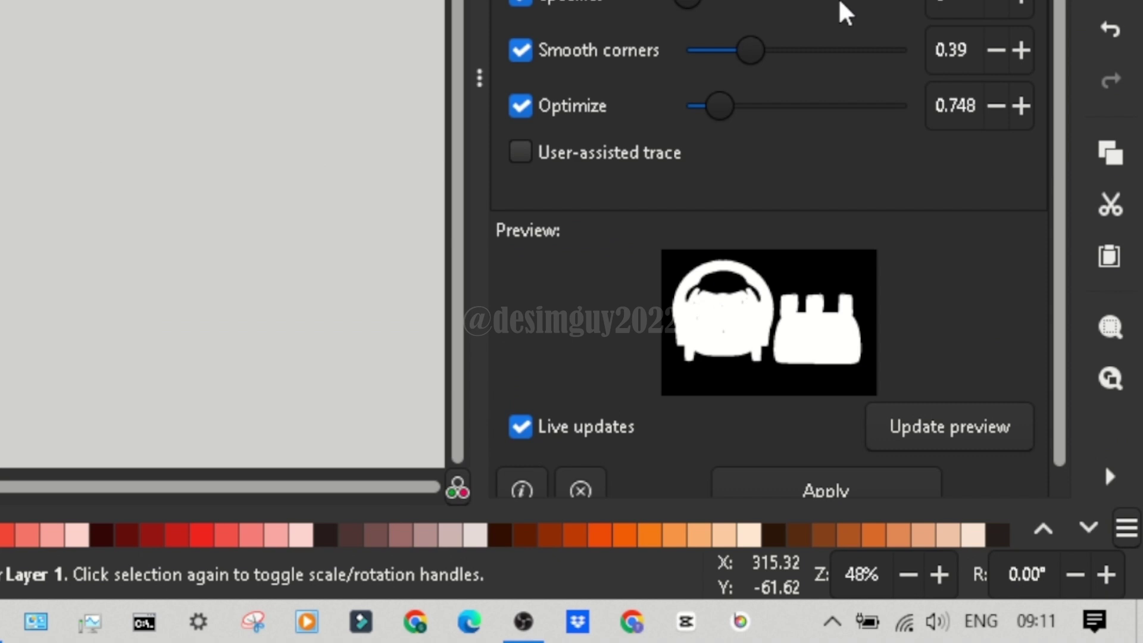
left_click(826, 490)
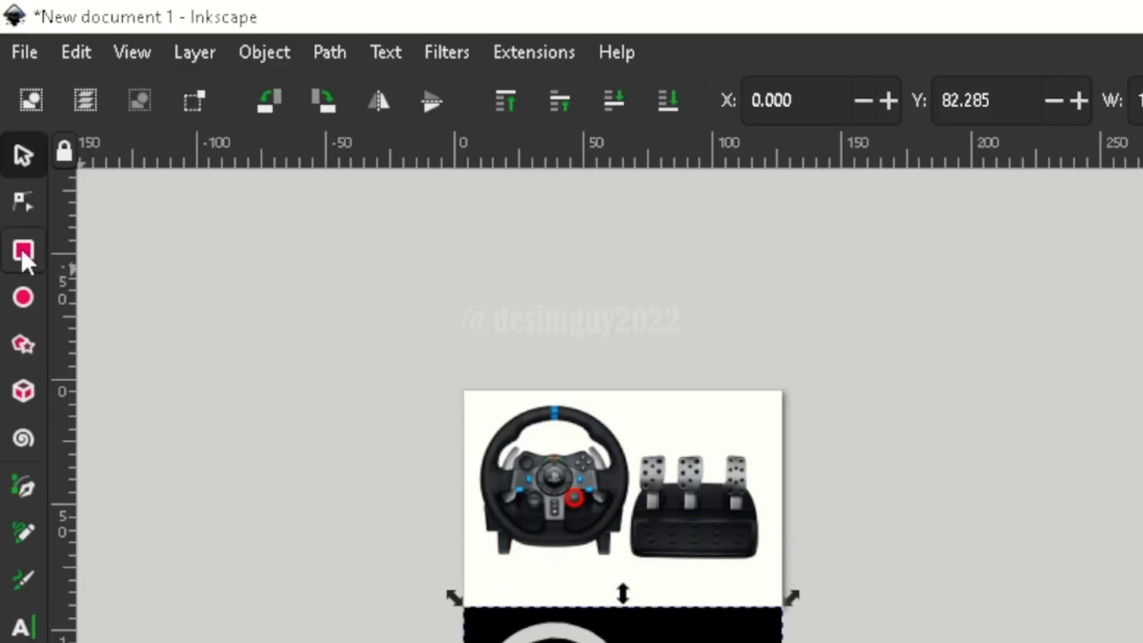
Draw a red rectangle over the trace, lower it to the bottom, and select both.
left_click(20, 247)
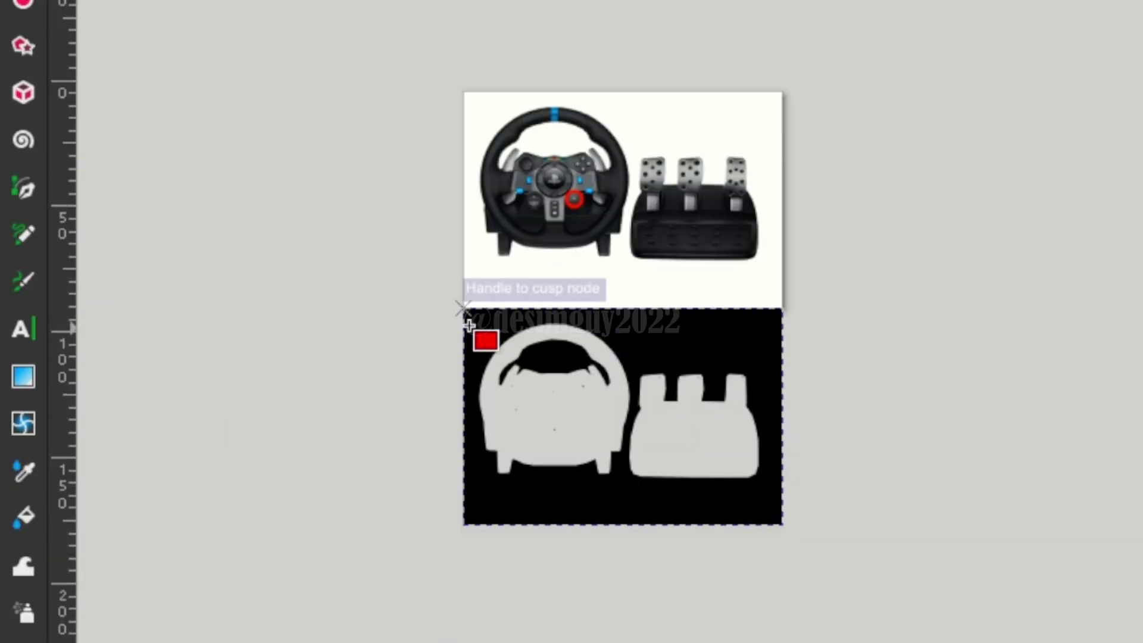
left_click_drag(464, 309, 782, 523)
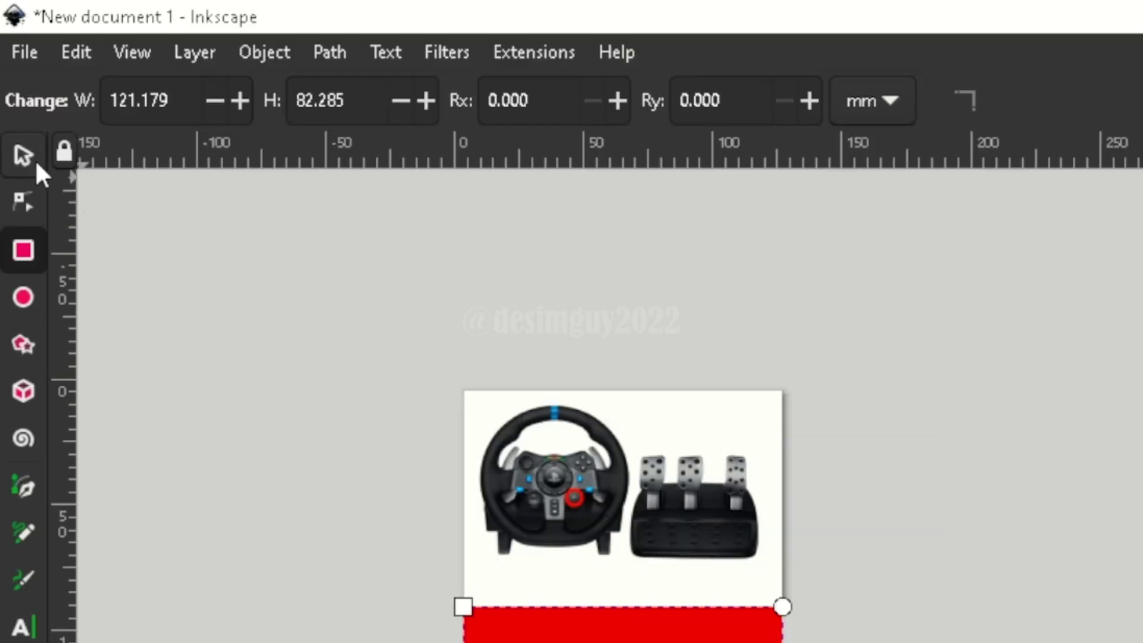
left_click(24, 153)
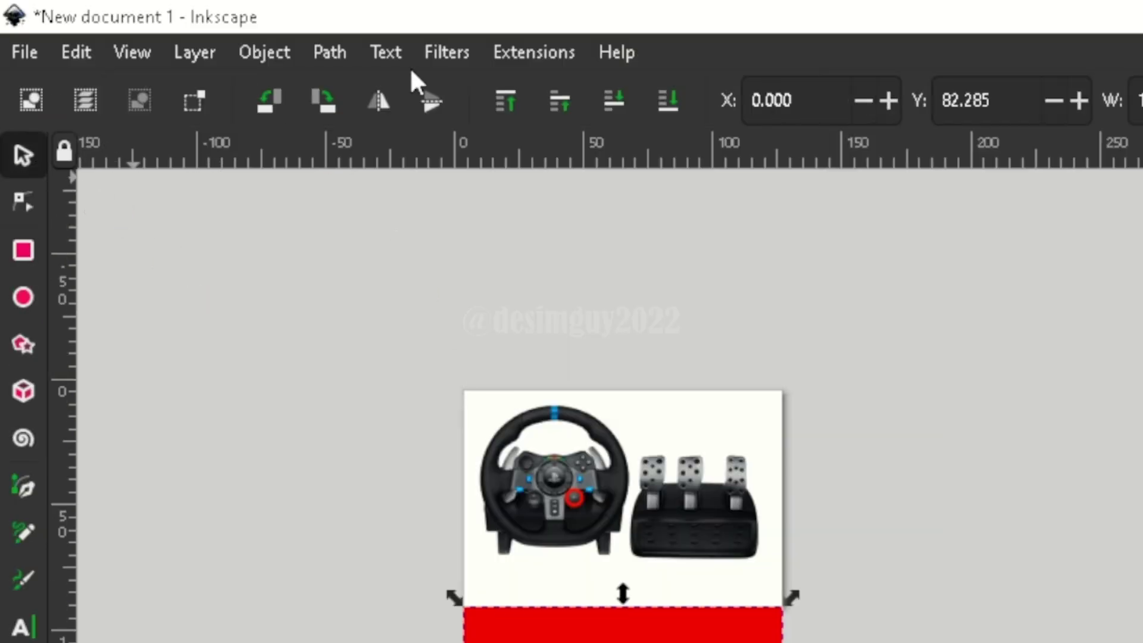
left_click(664, 102)
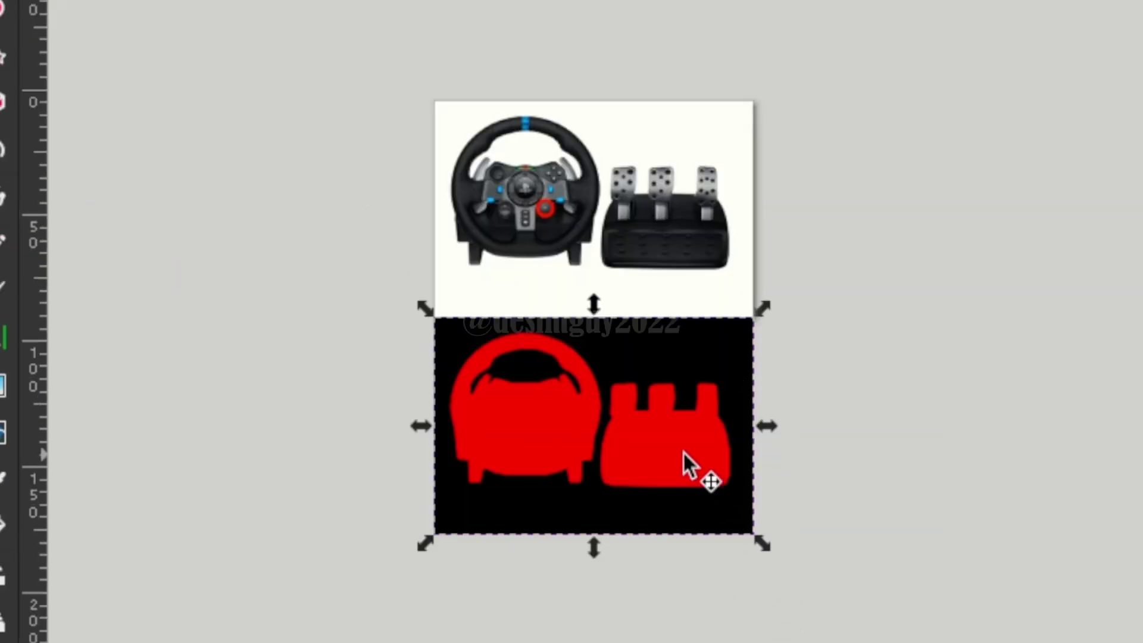
left_click(681, 455)
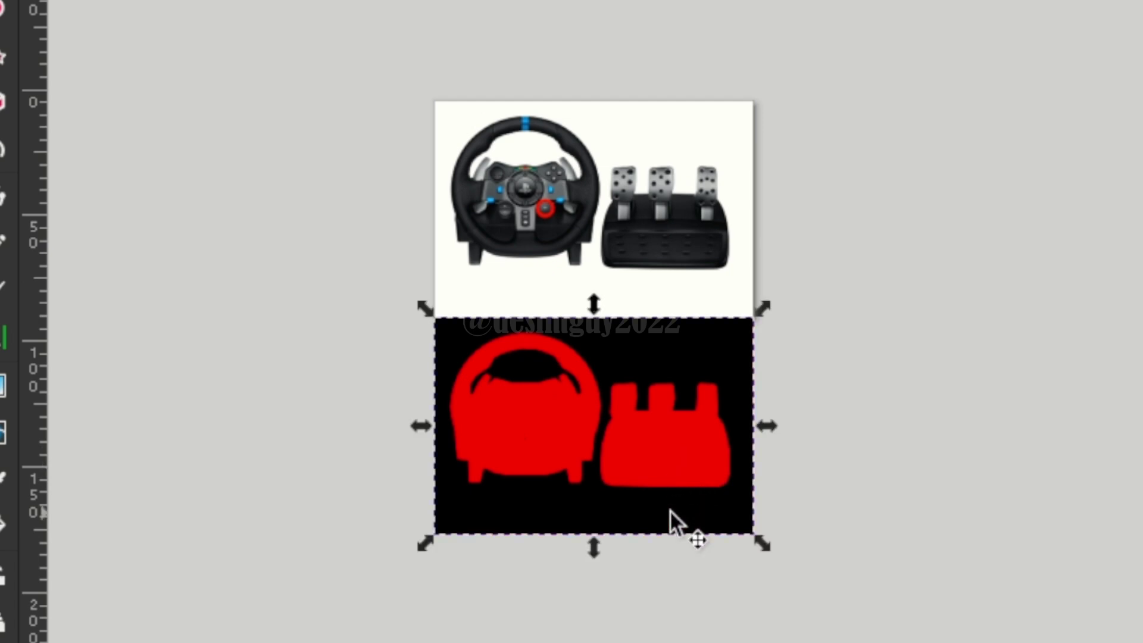
Move the rectangle and trace over the photo and apply Path > Difference.
left_click_drag(750, 341, 732, 121)
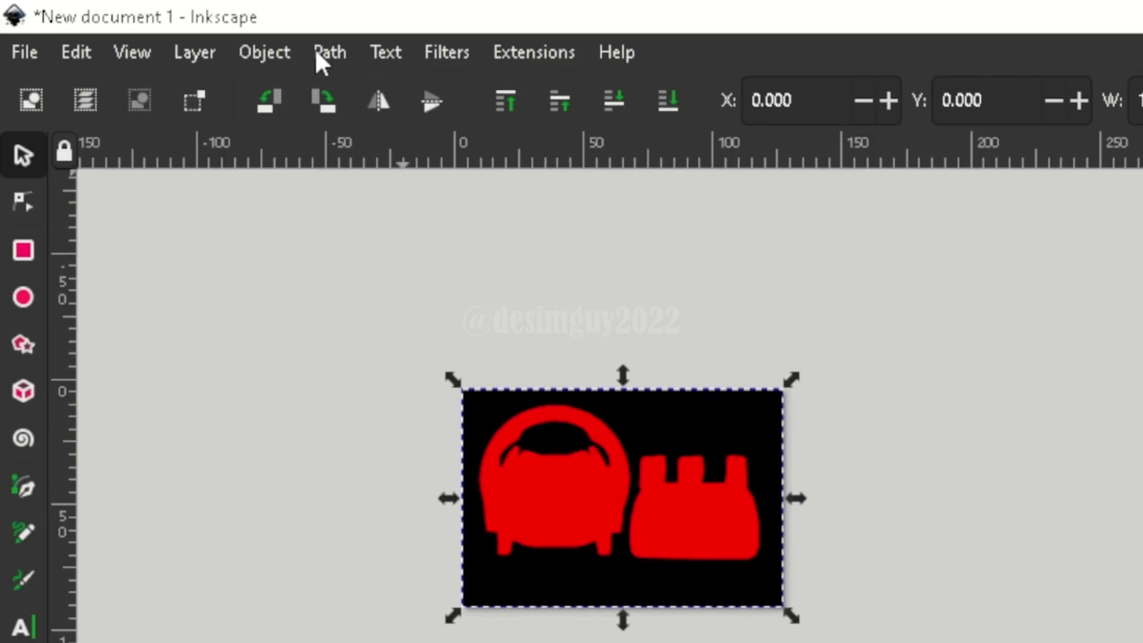
left_click(333, 50)
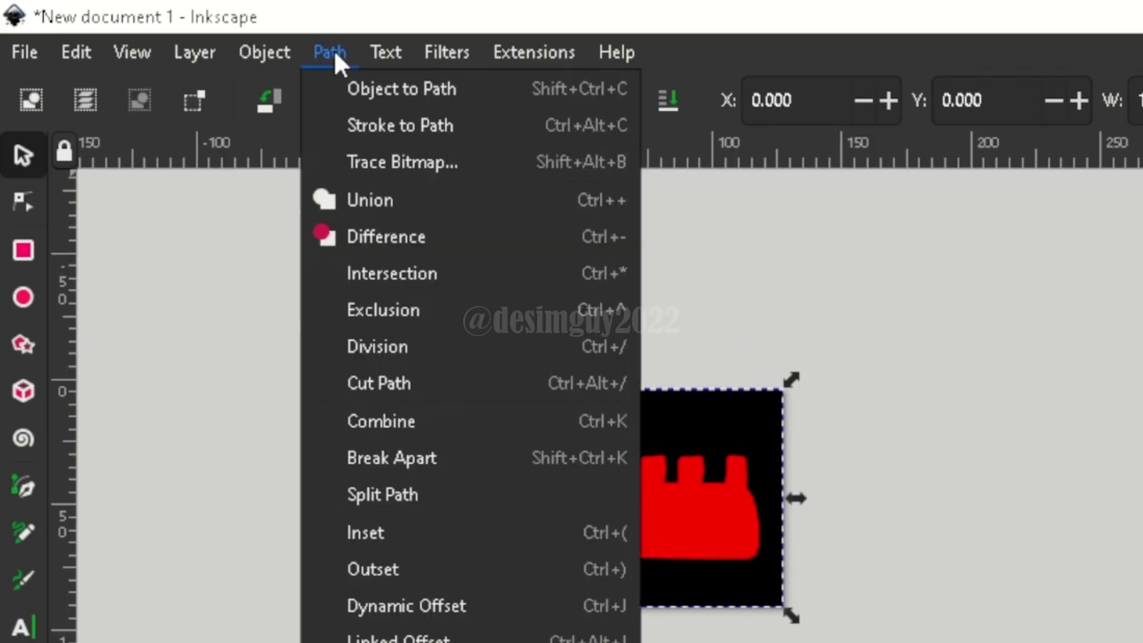
left_click(387, 232)
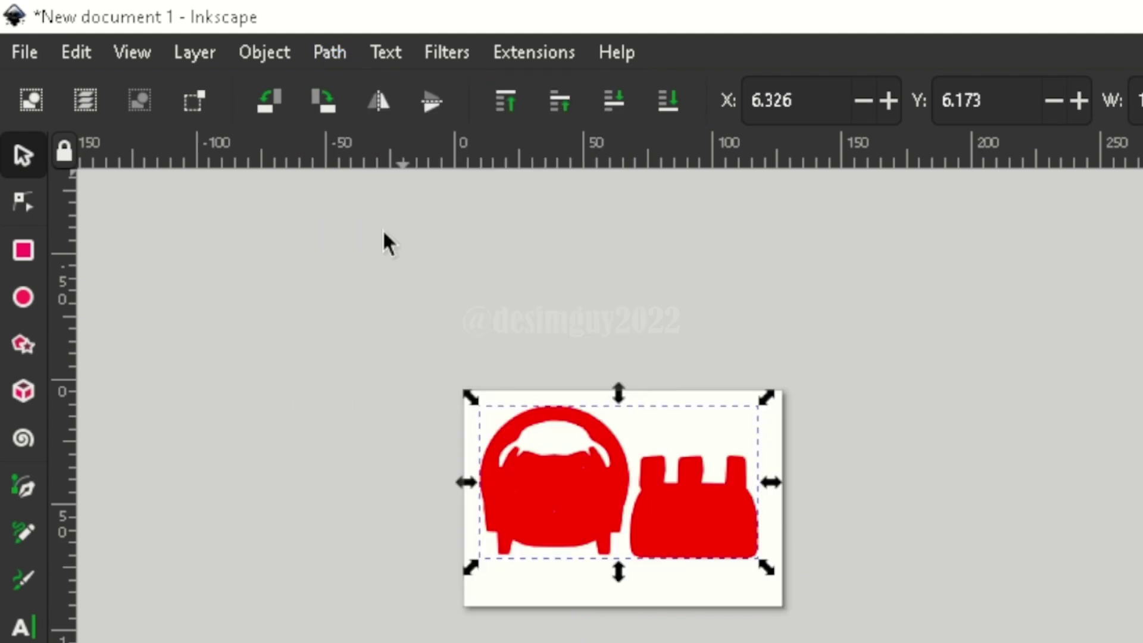
Clip the wheel-and-pedals photo to the red silhouette with Object > Clip > Set Clip.
left_click(541, 596)
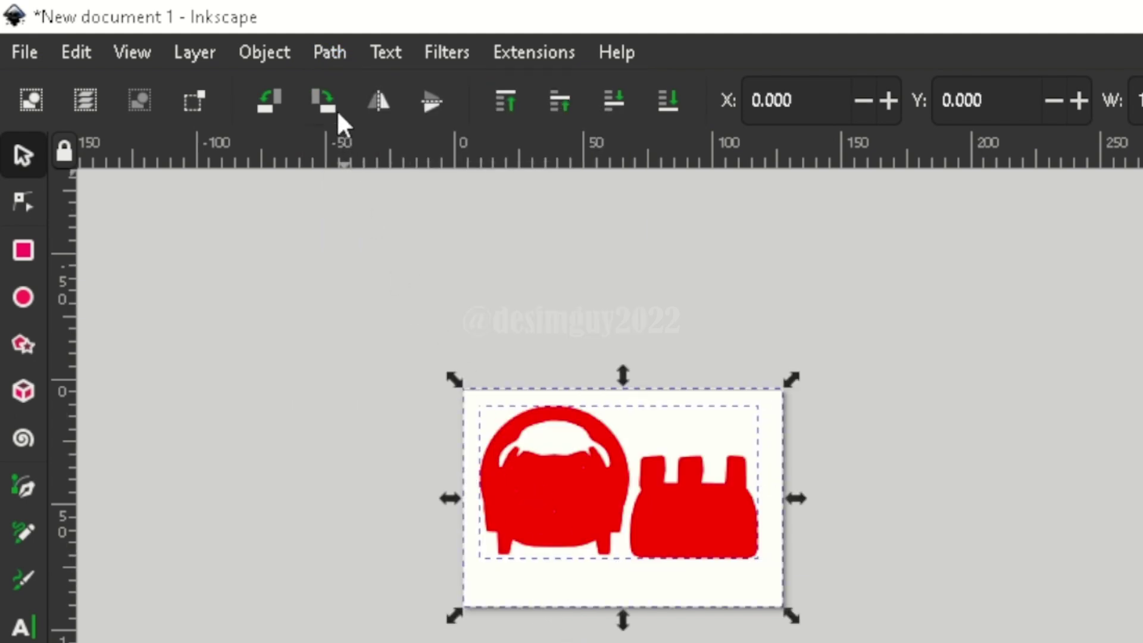
left_click(280, 49)
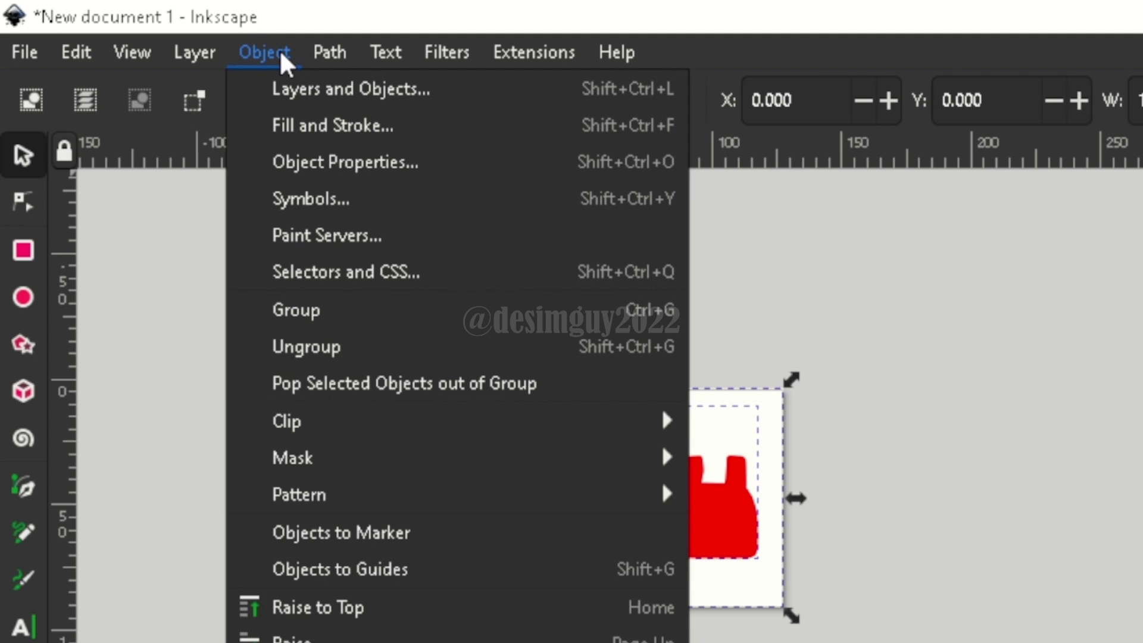
mouse_move(287, 421)
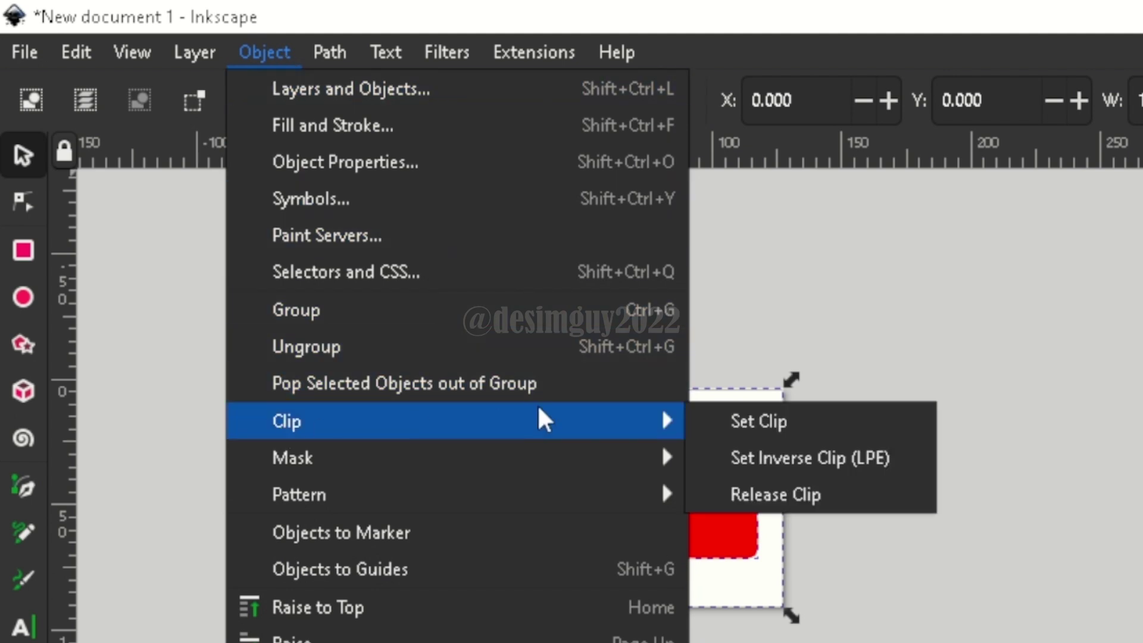
left_click(731, 422)
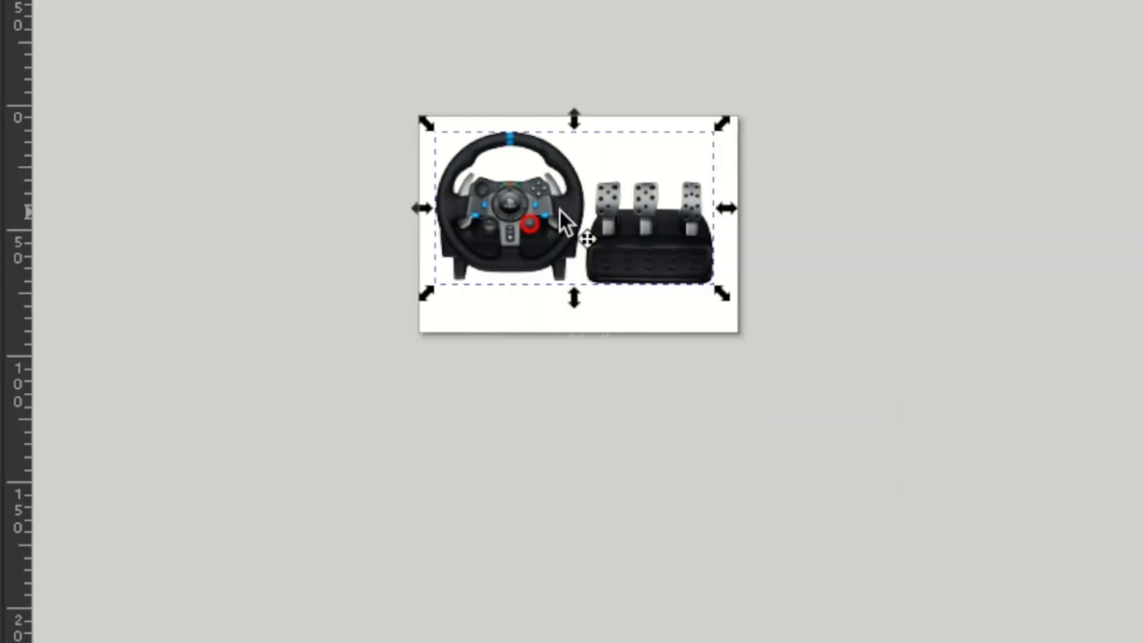
left_click_drag(559, 208, 557, 490)
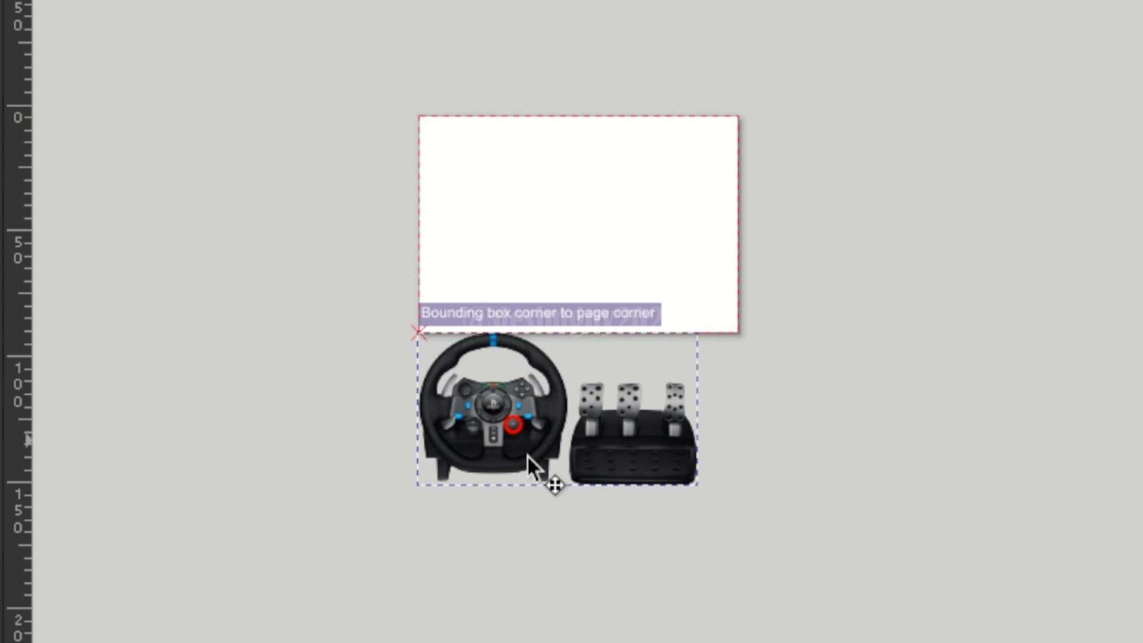